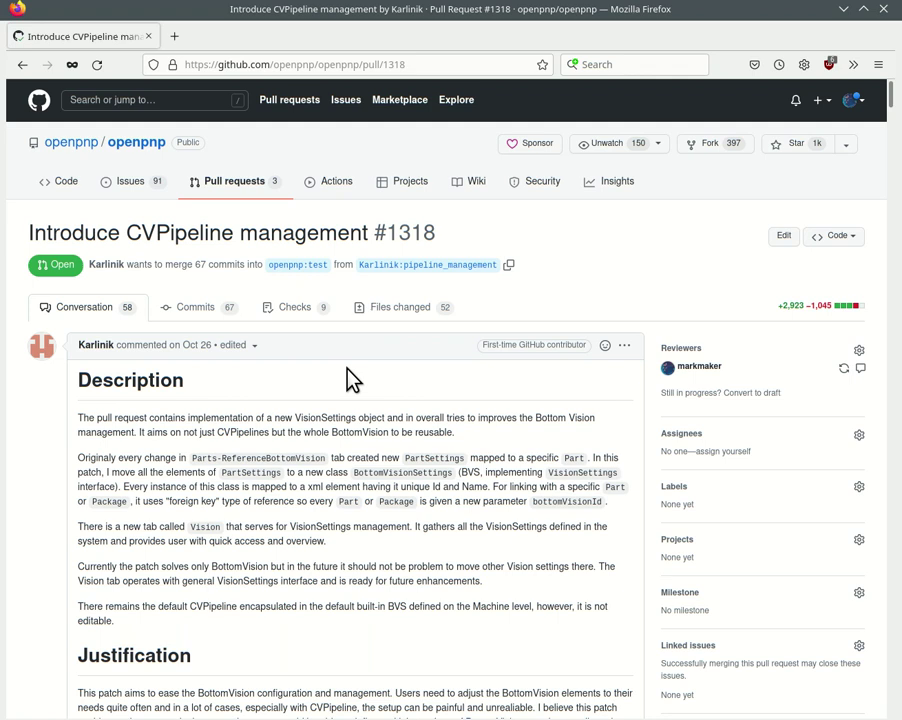
Step: Switch to OpenPnP and examine the bottom vision settings in the overall list, for parts, and among the choices for package C0402
left_click(843, 8)
left_click(445, 56)
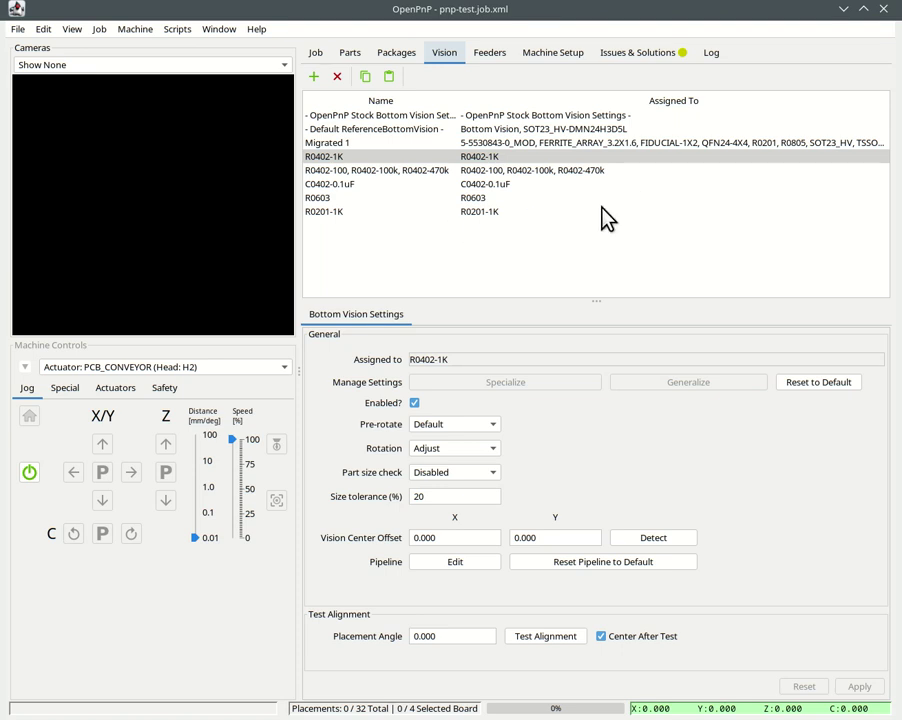
left_click(349, 55)
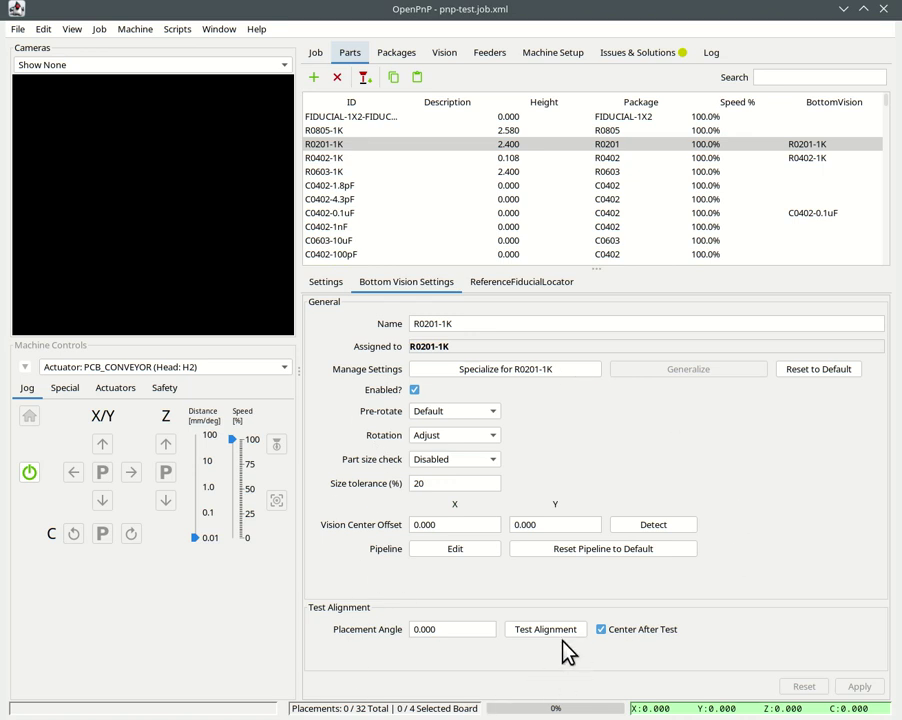
left_click(601, 628)
left_click(400, 56)
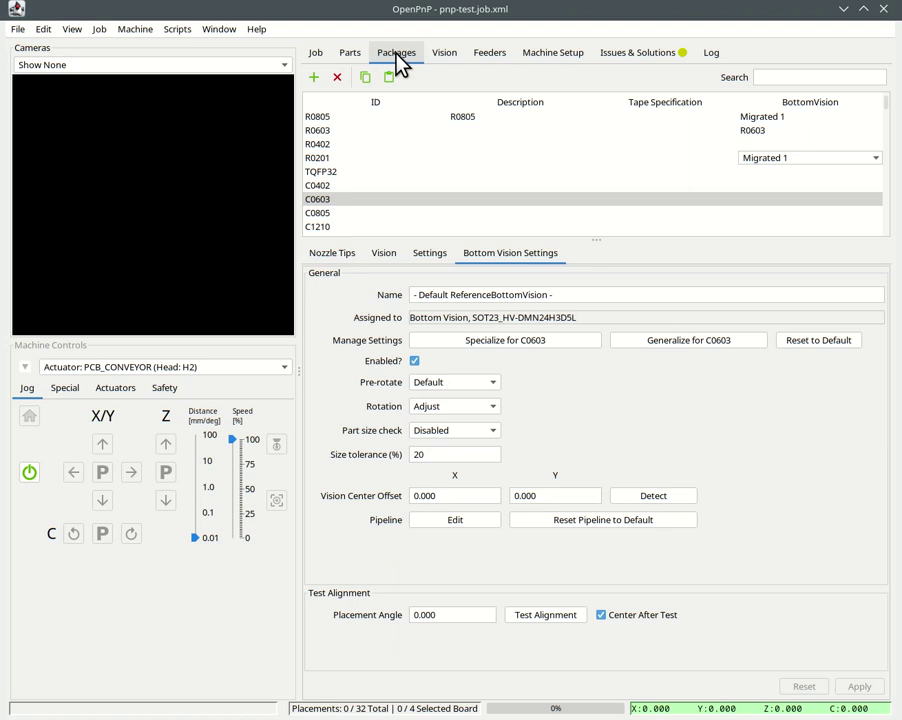
left_click(743, 188)
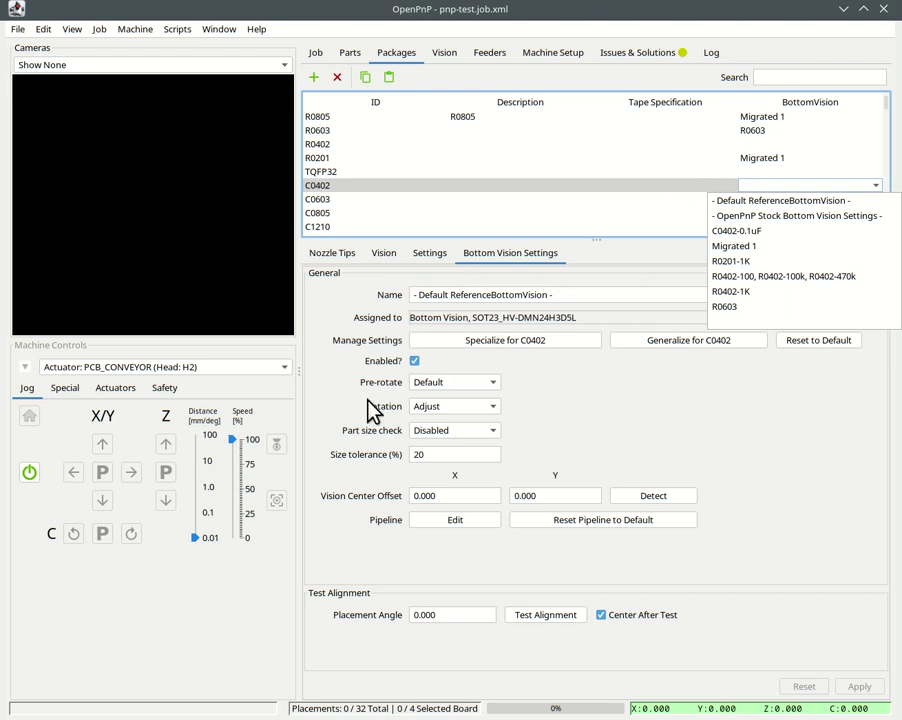
left_click(680, 398)
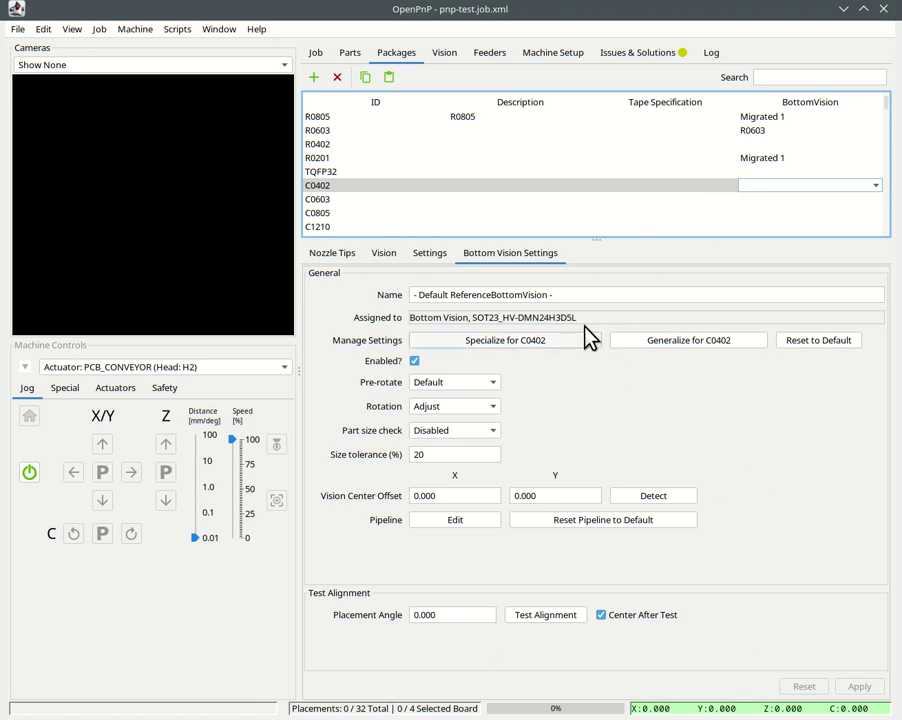
Step: Examine the machine-level Bottom Vision setup and its available settings, keeping - Default ReferenceBottomVision - selected
left_click(540, 58)
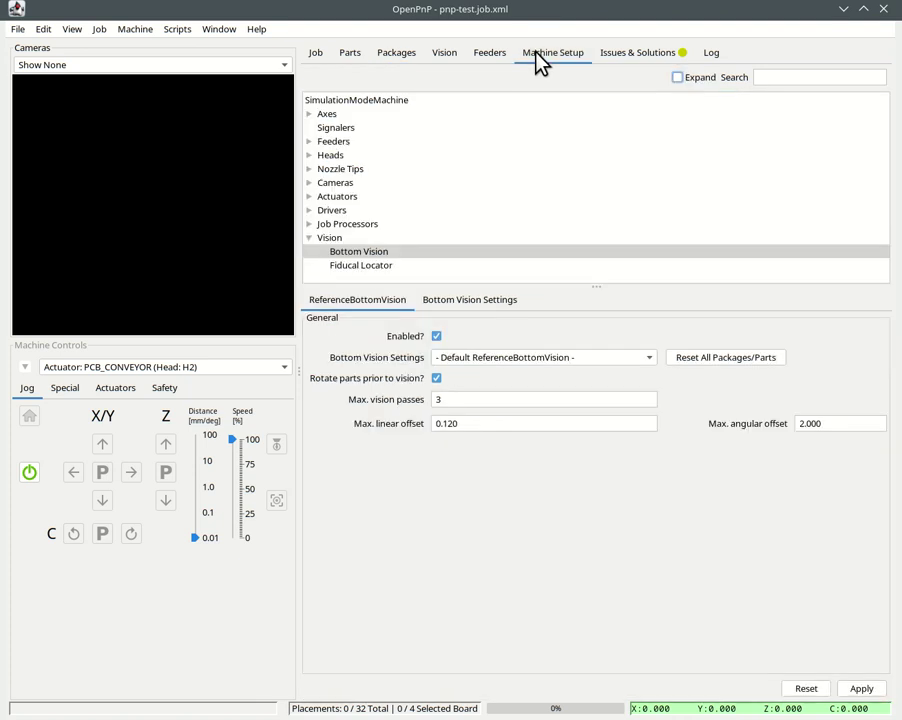
left_click(344, 255)
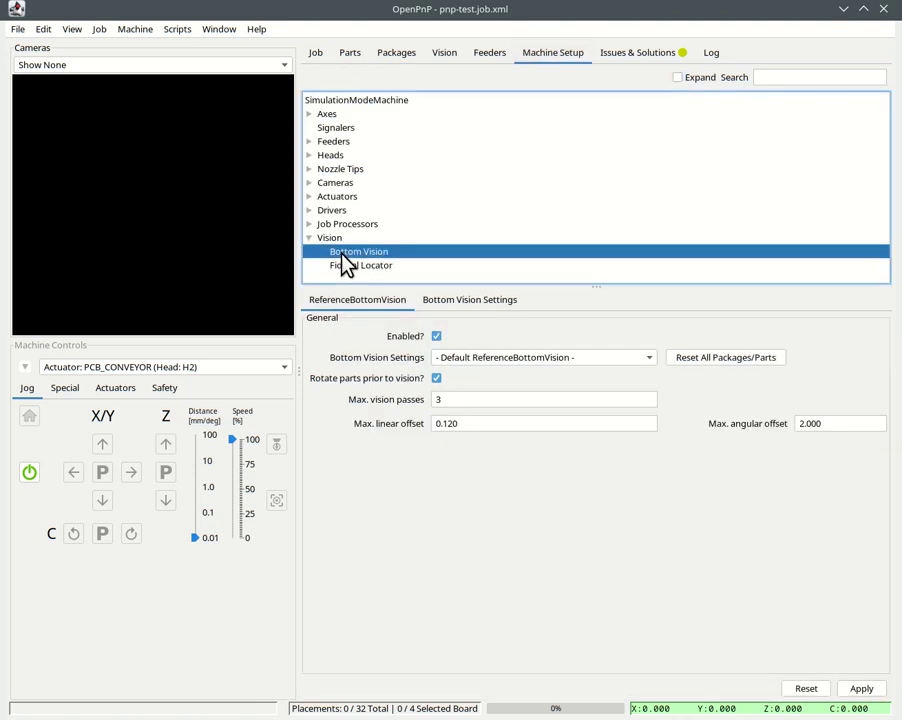
left_click(575, 360)
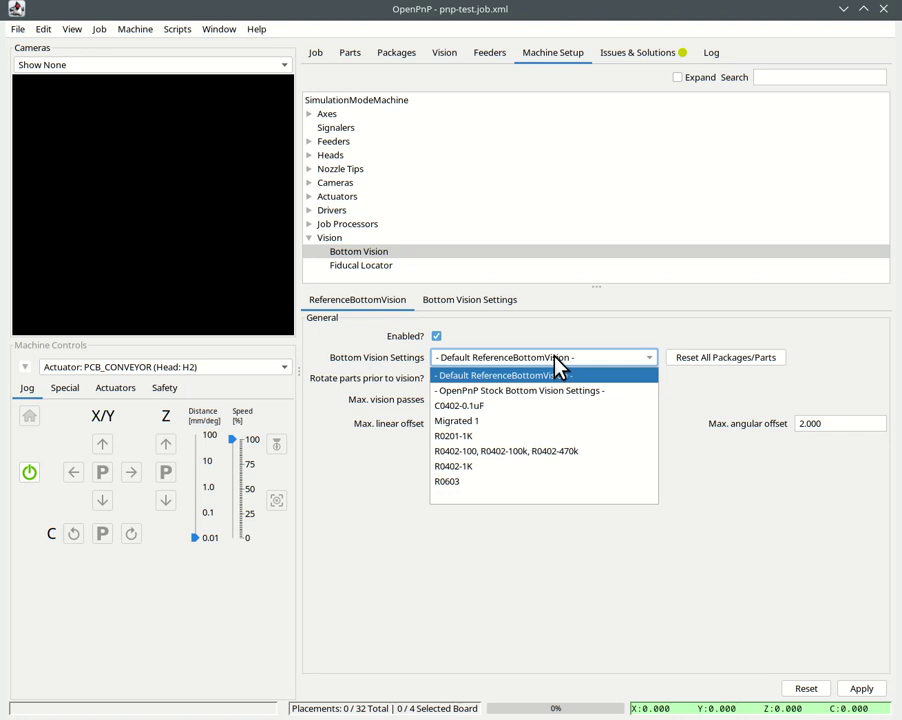
left_click(558, 375)
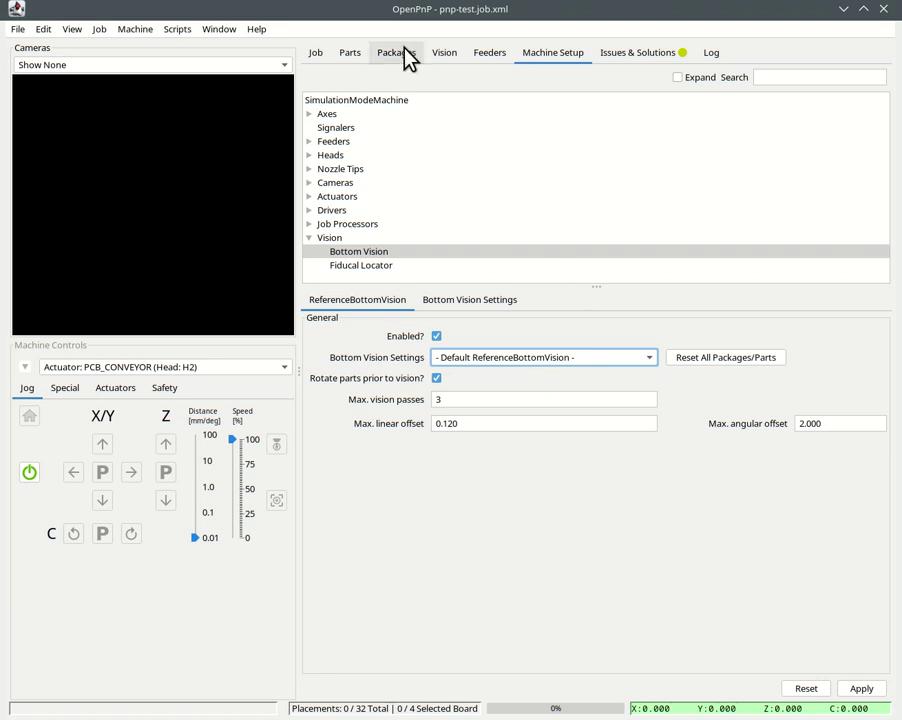
Step: Specialize the bottom vision settings for part R0805-1K and for package C0402
left_click(349, 55)
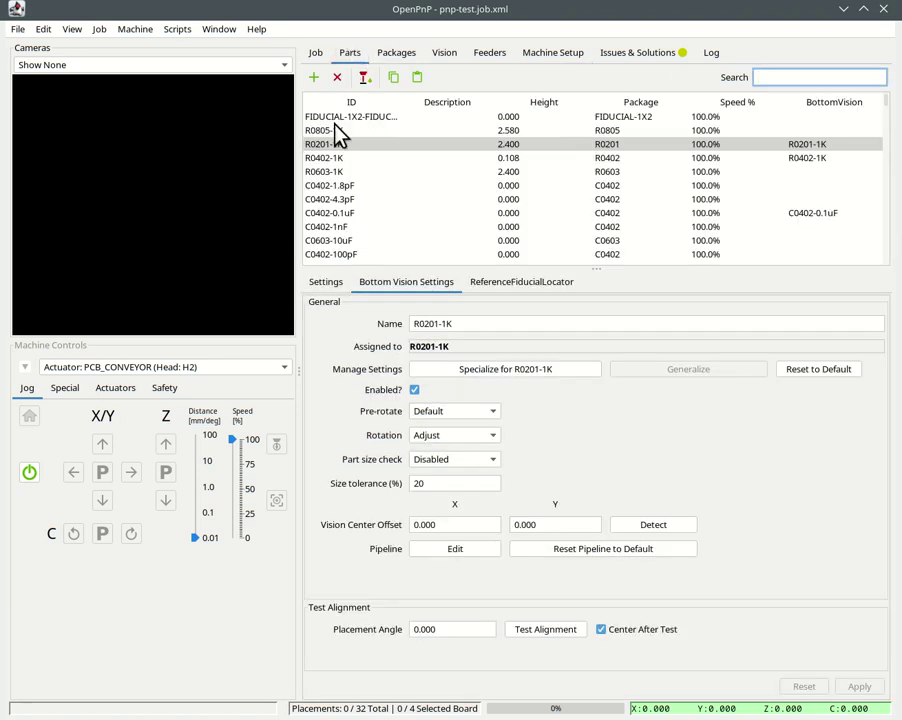
left_click(321, 131)
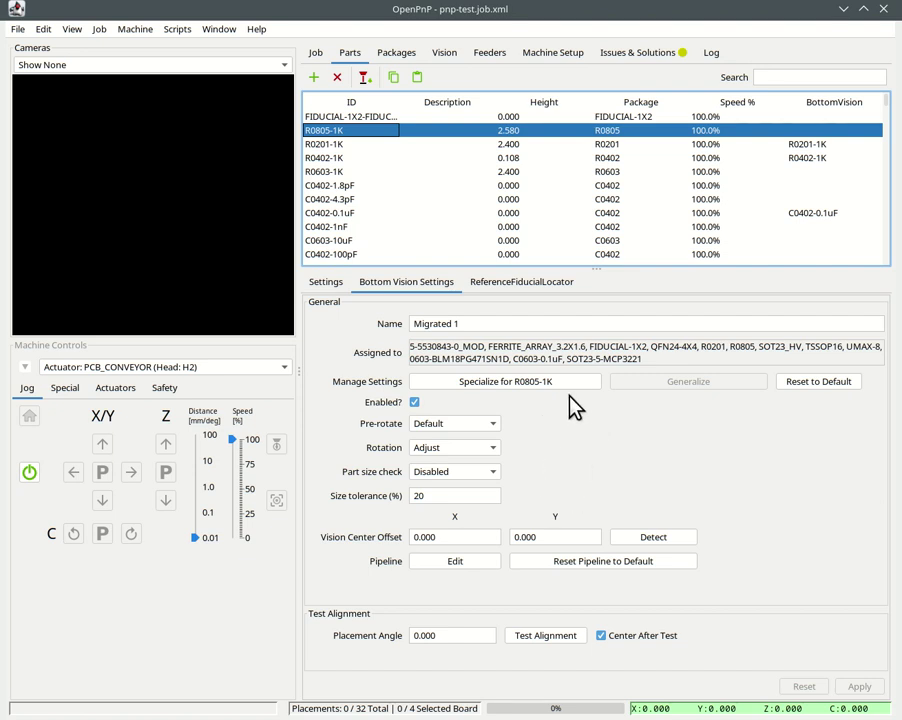
left_click(537, 382)
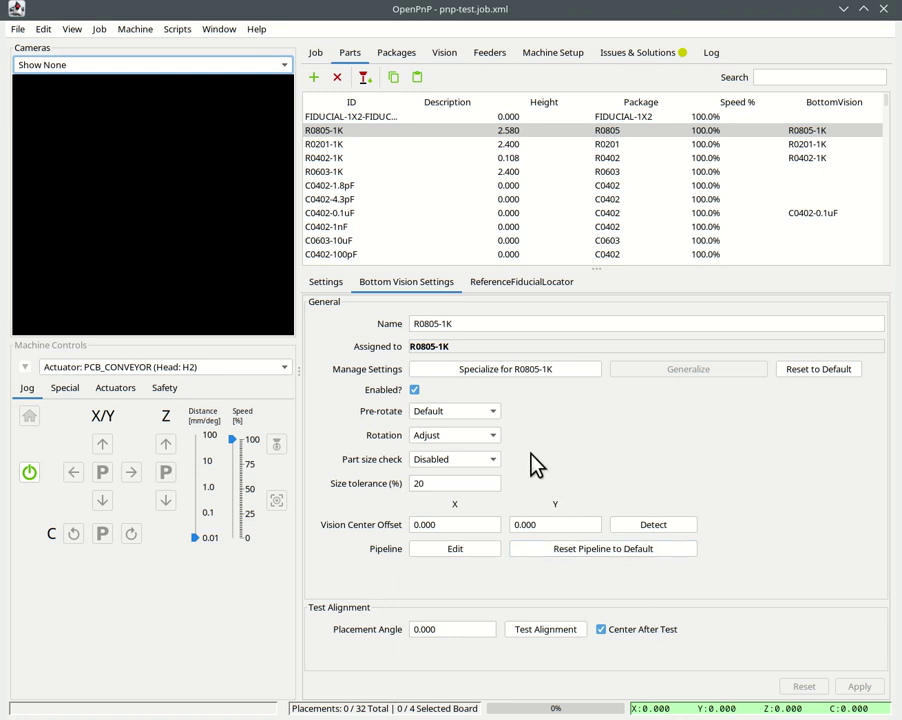
left_click(396, 55)
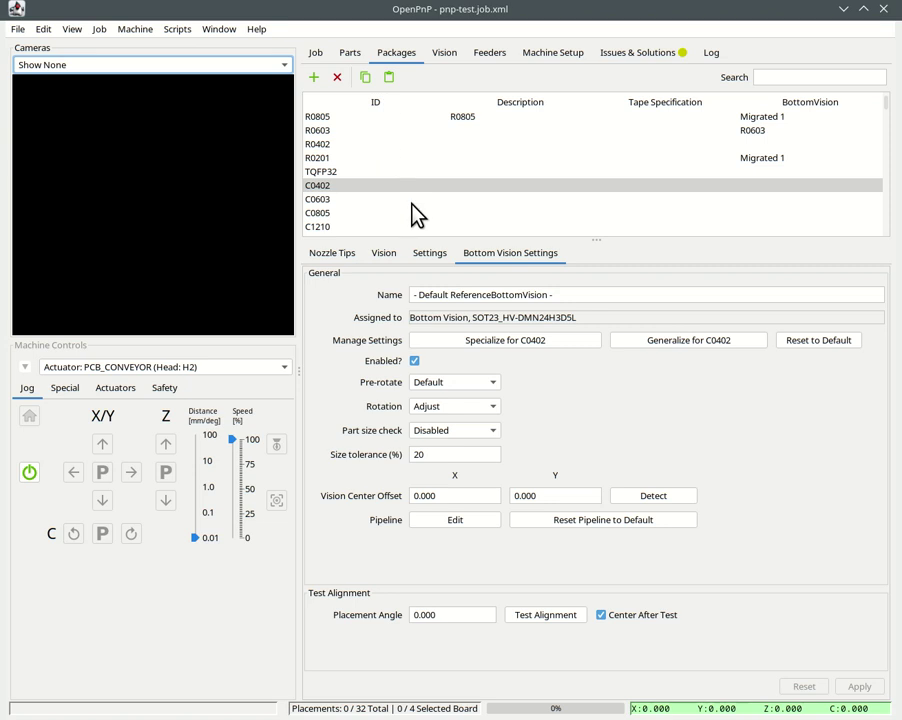
left_click(505, 342)
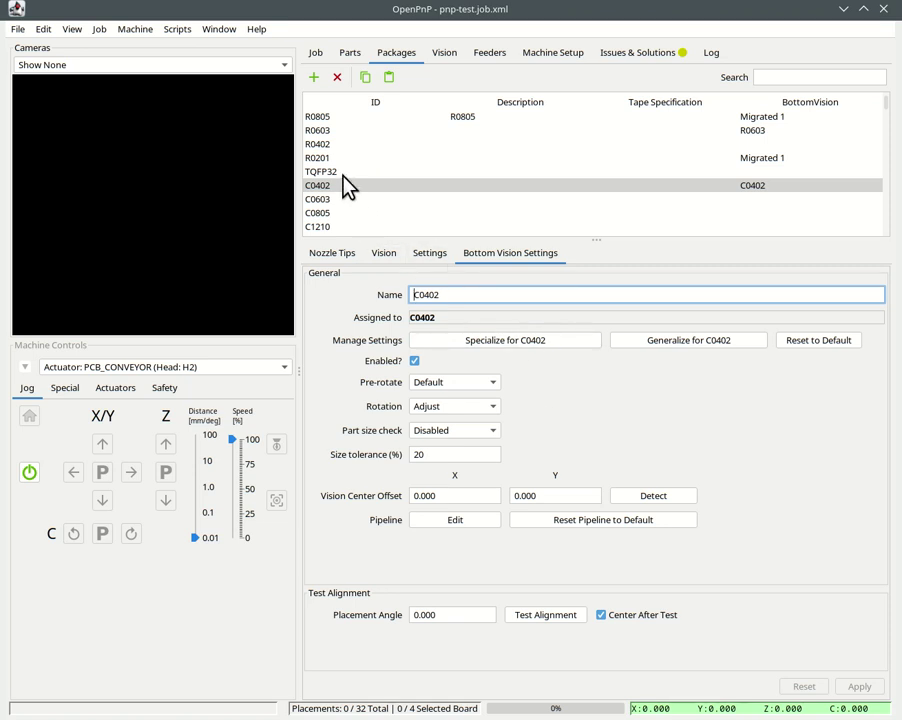
Step: Try to generalize the bottom vision settings for package R0402, declining the removal of its parts' specialized settings
scroll(343, 195, "up", 1)
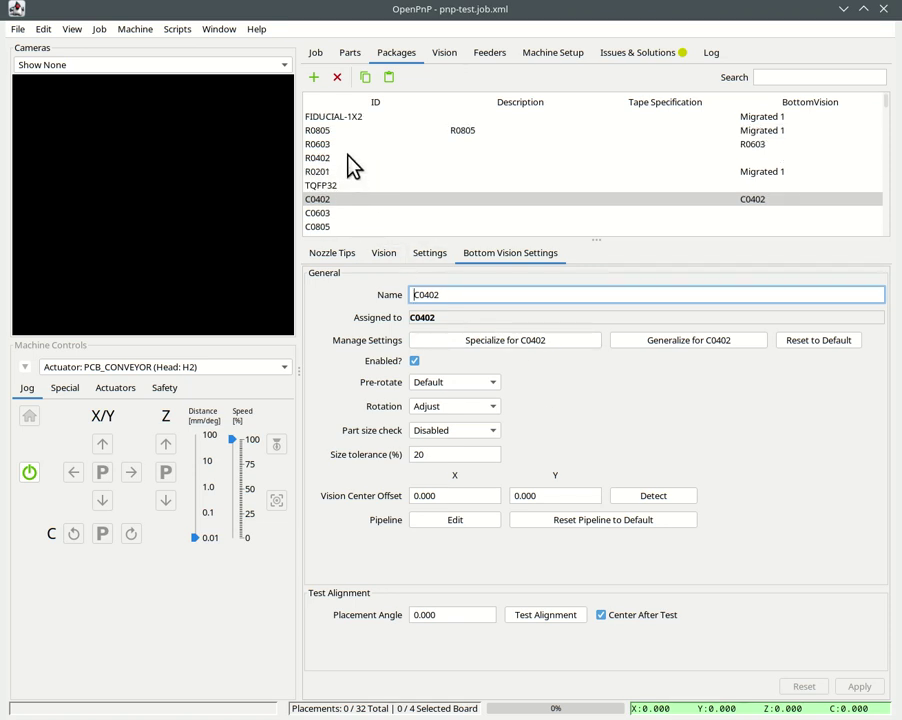
left_click(322, 160)
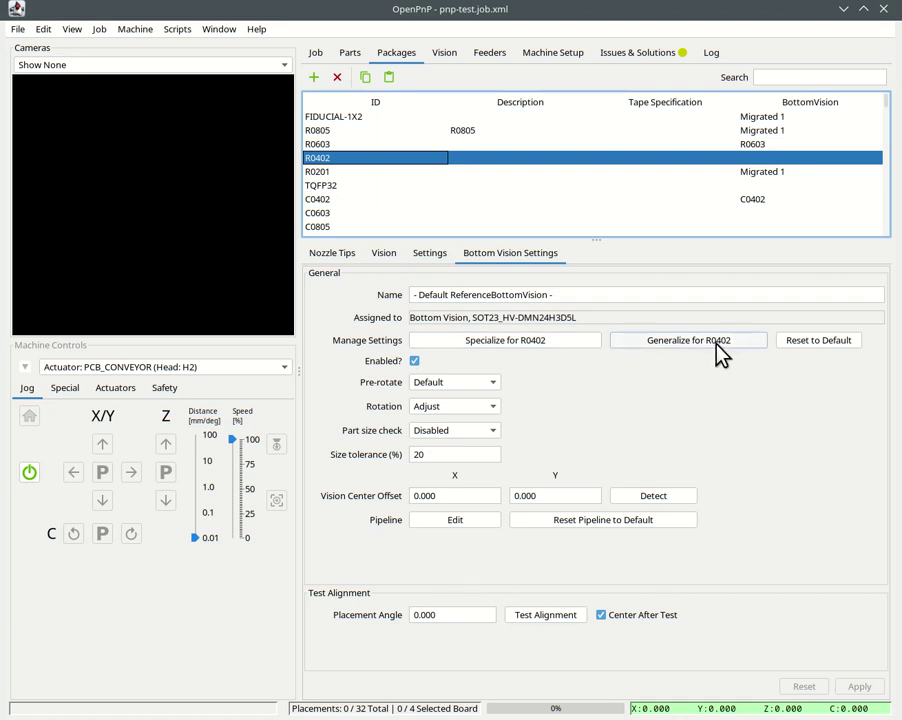
left_click(680, 349)
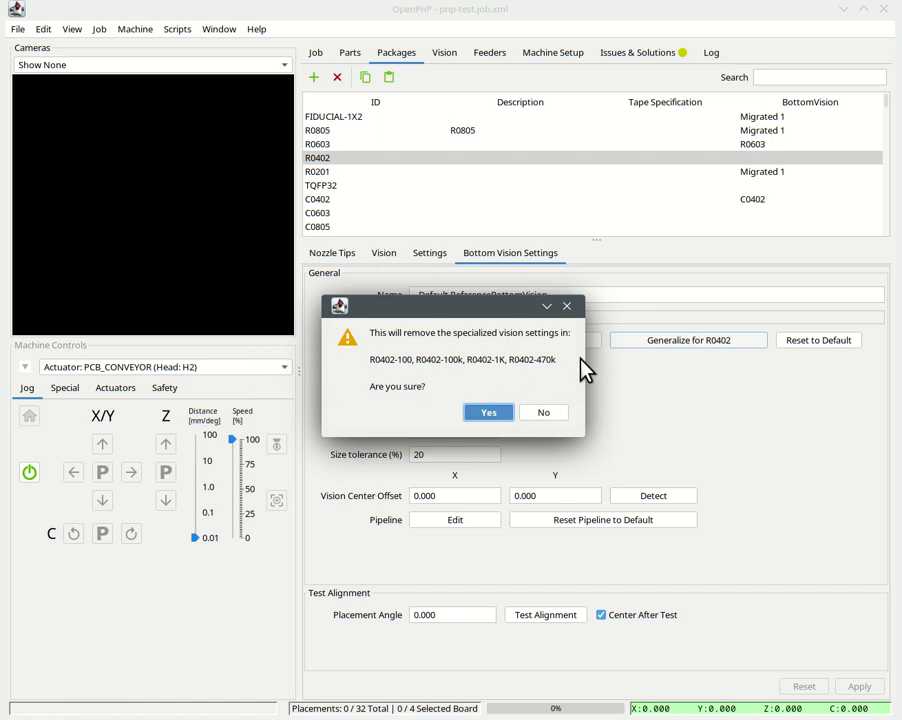
left_click(546, 426)
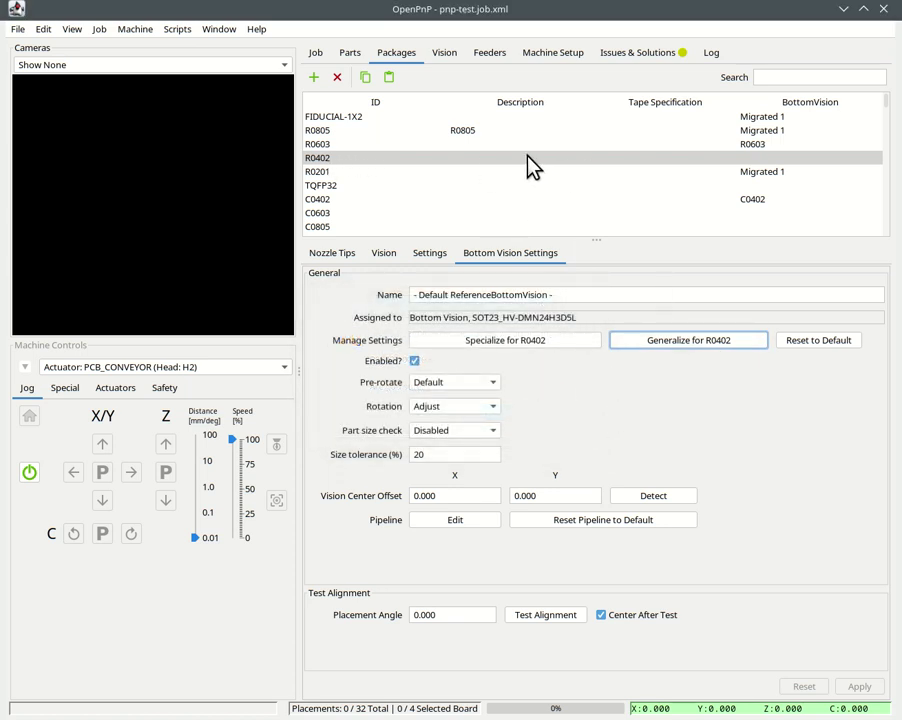
Step: View the list of vision settings and set the selections in tables to Linked
left_click(444, 53)
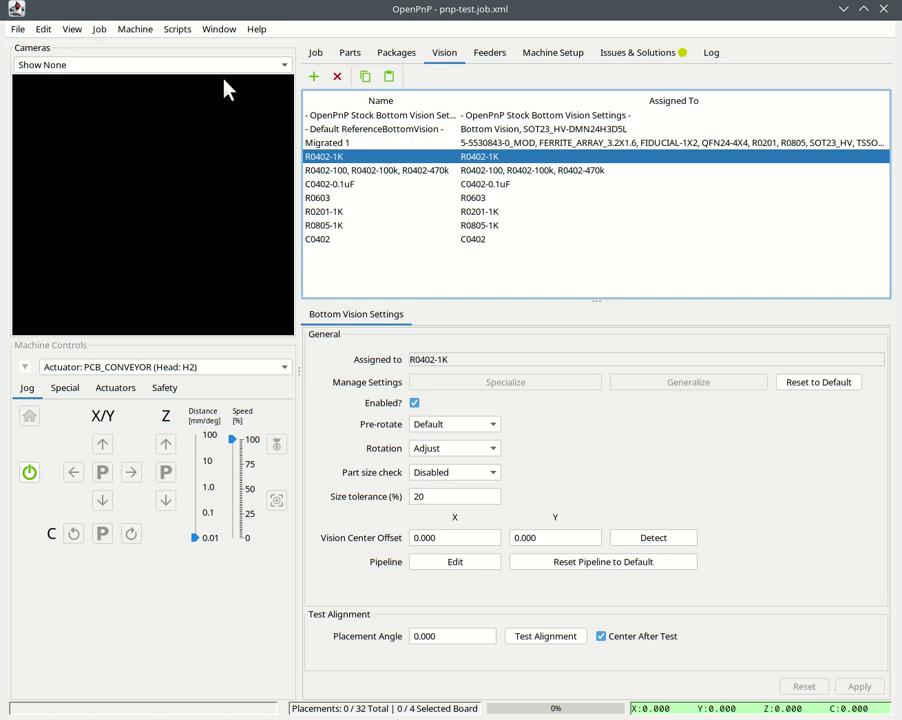
left_click(70, 29)
mouse_move(90, 70)
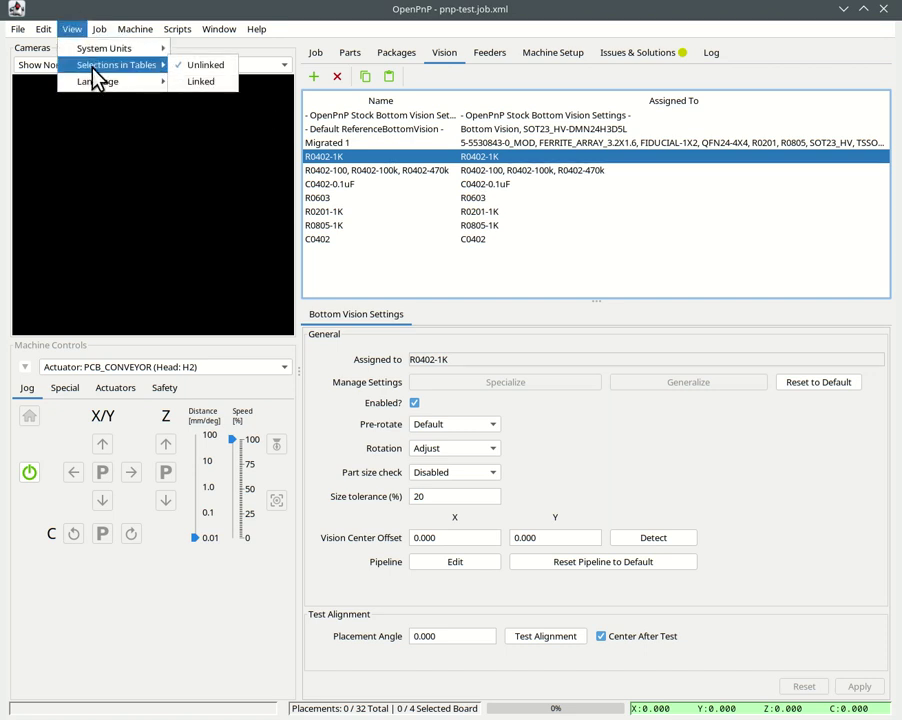
left_click(209, 86)
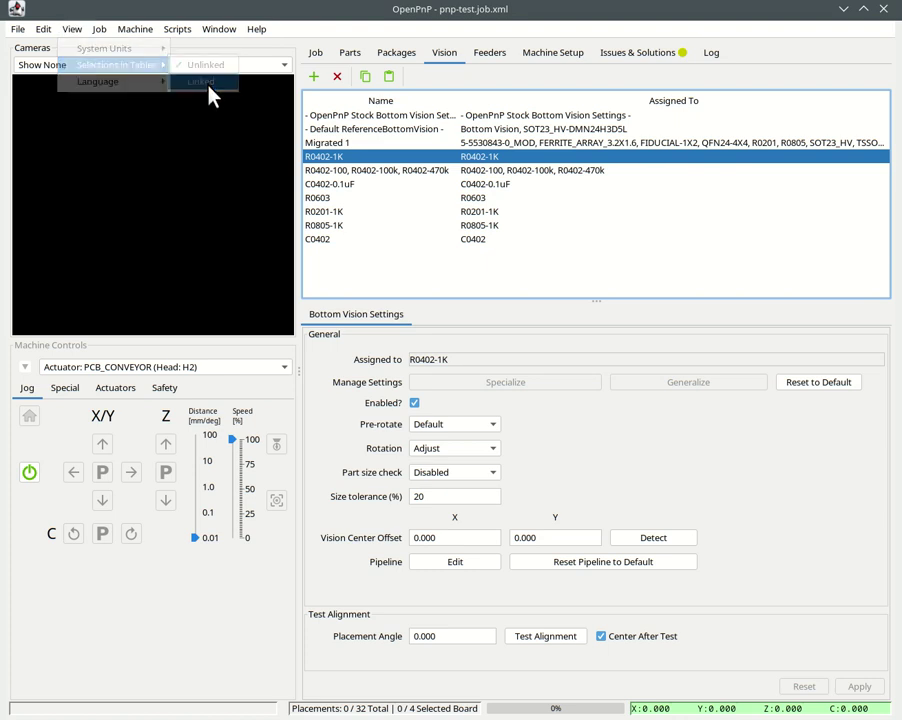
Step: Select placement R1 in the job and check its linked part, package and vision settings
left_click(312, 55)
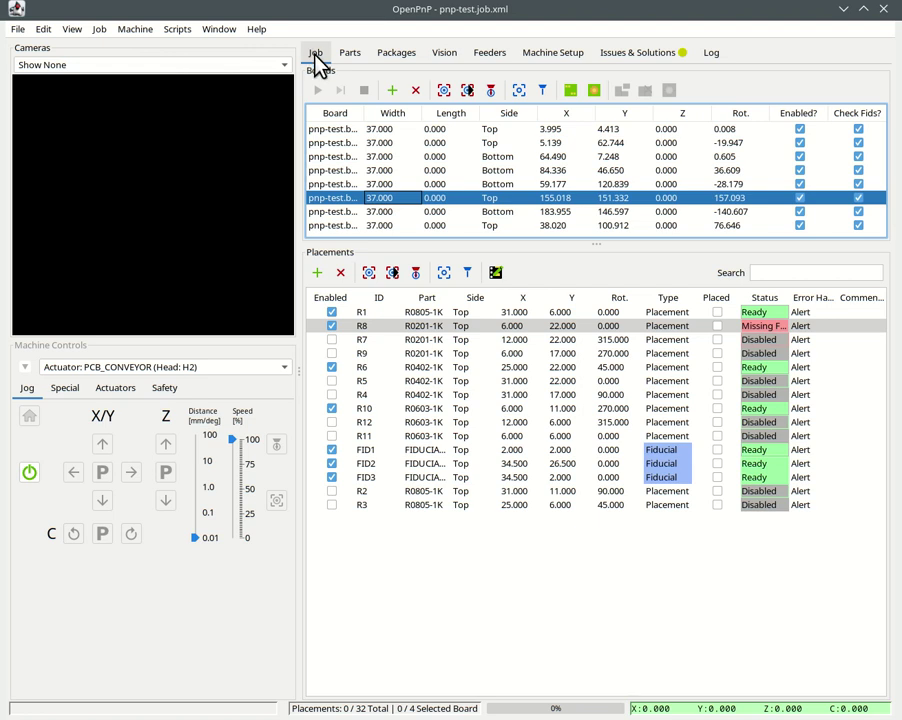
left_click(371, 313)
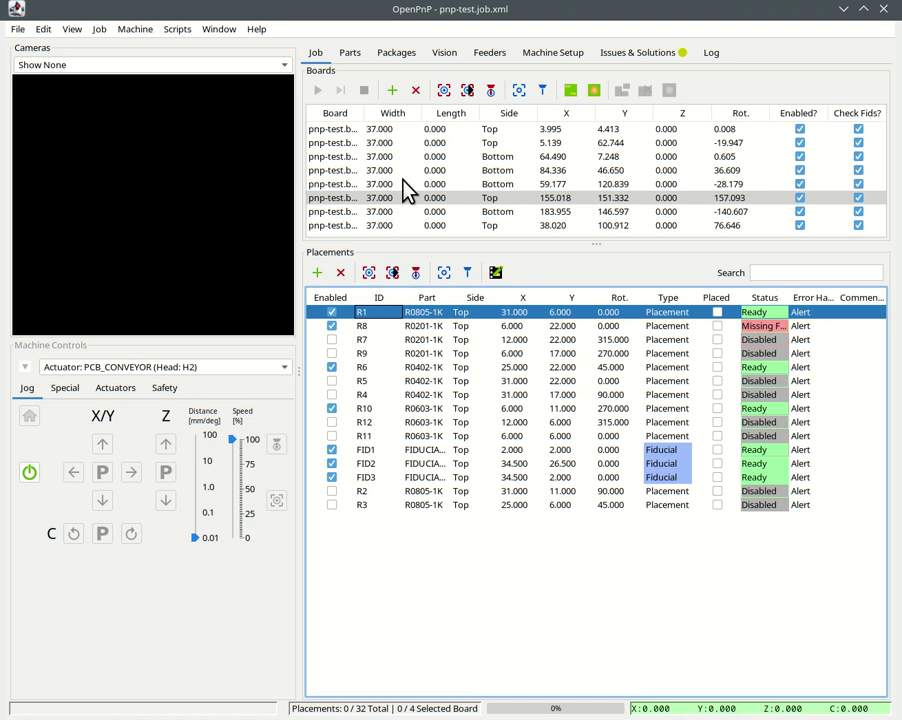
left_click(352, 54)
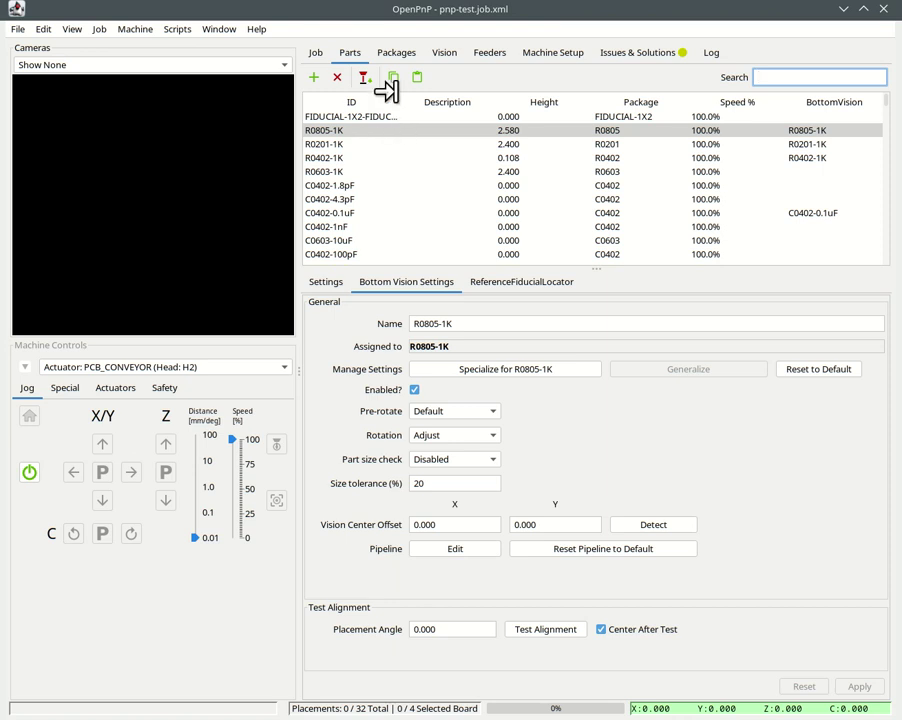
left_click(397, 55)
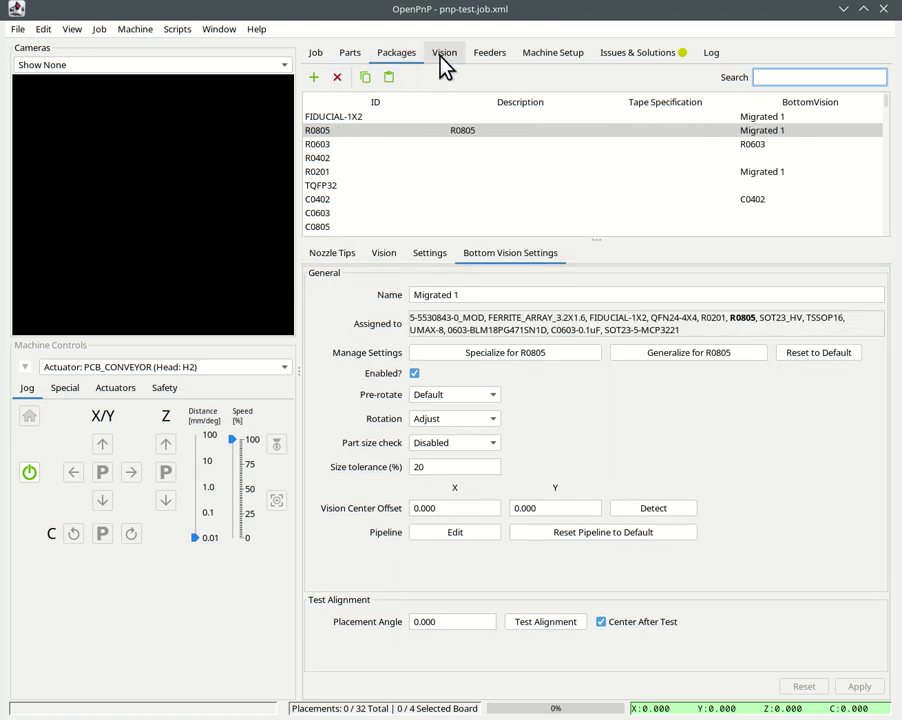
left_click(445, 56)
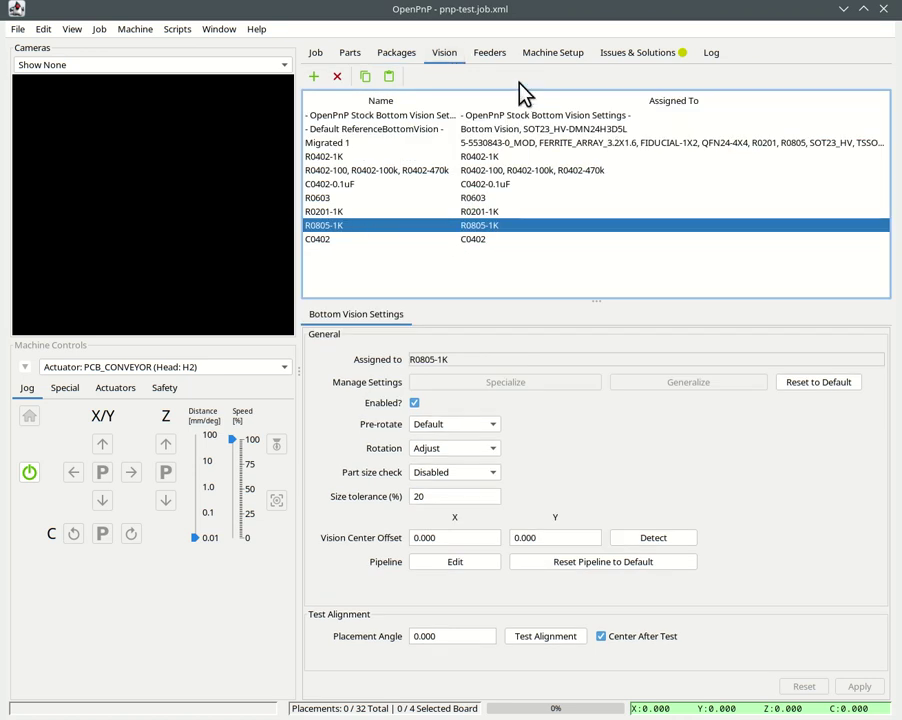
Step: Select the R0402 feeder and check its linked part, package and vision settings
left_click(496, 58)
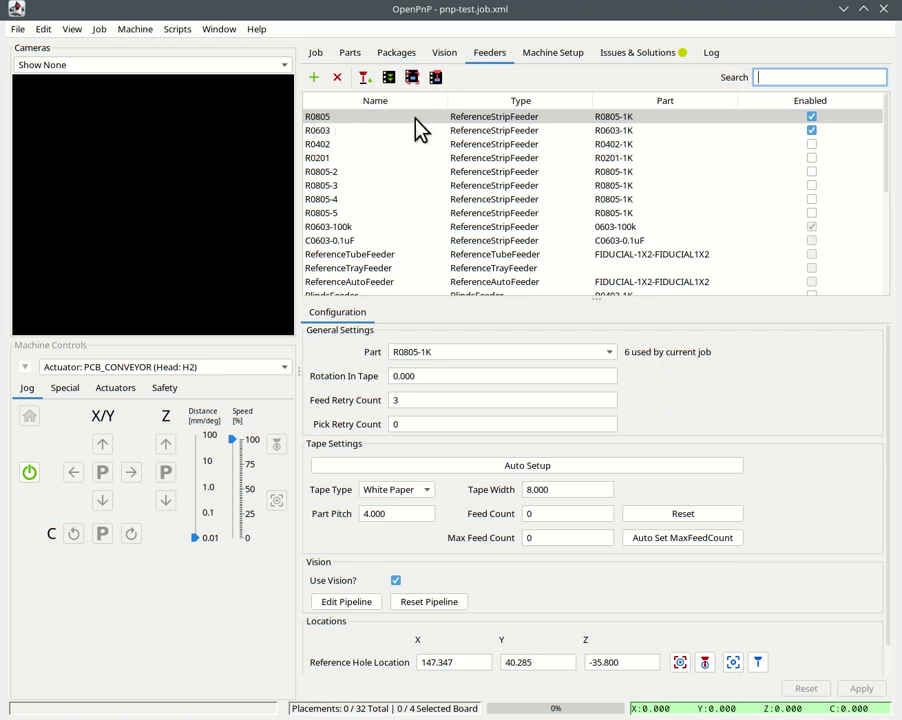
left_click(321, 145)
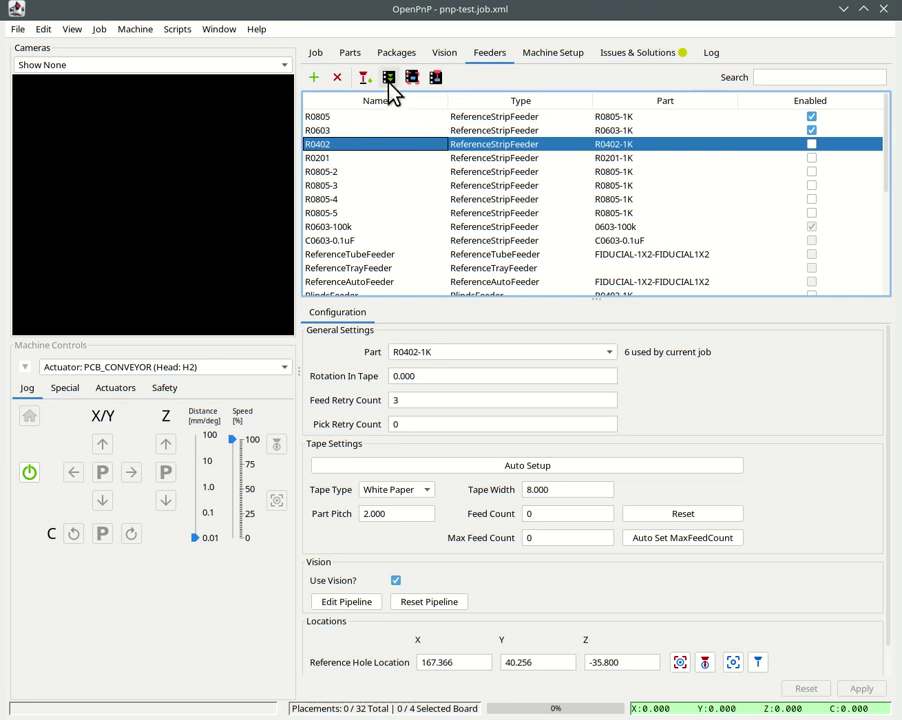
left_click(350, 55)
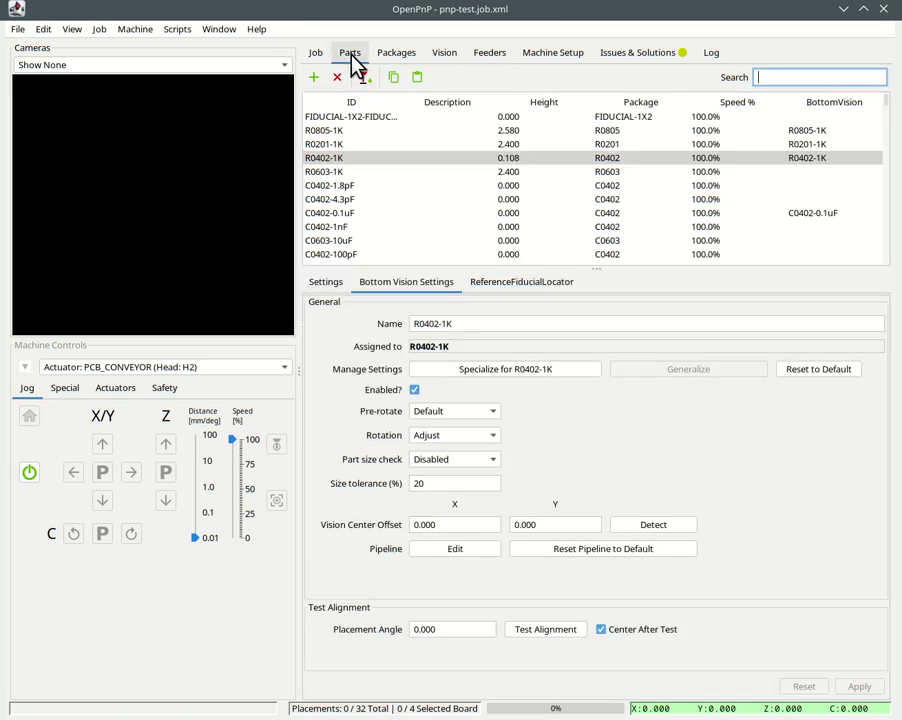
left_click(388, 57)
left_click(449, 62)
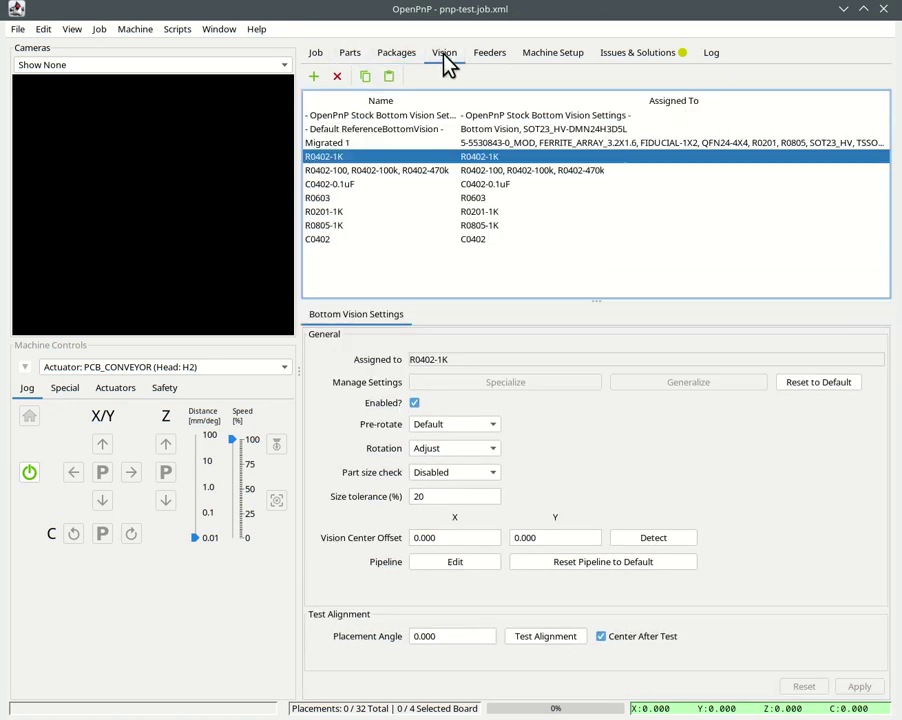
Step: Select package R0603 and check its linked entry in the list of vision settings
left_click(384, 55)
left_click(318, 146)
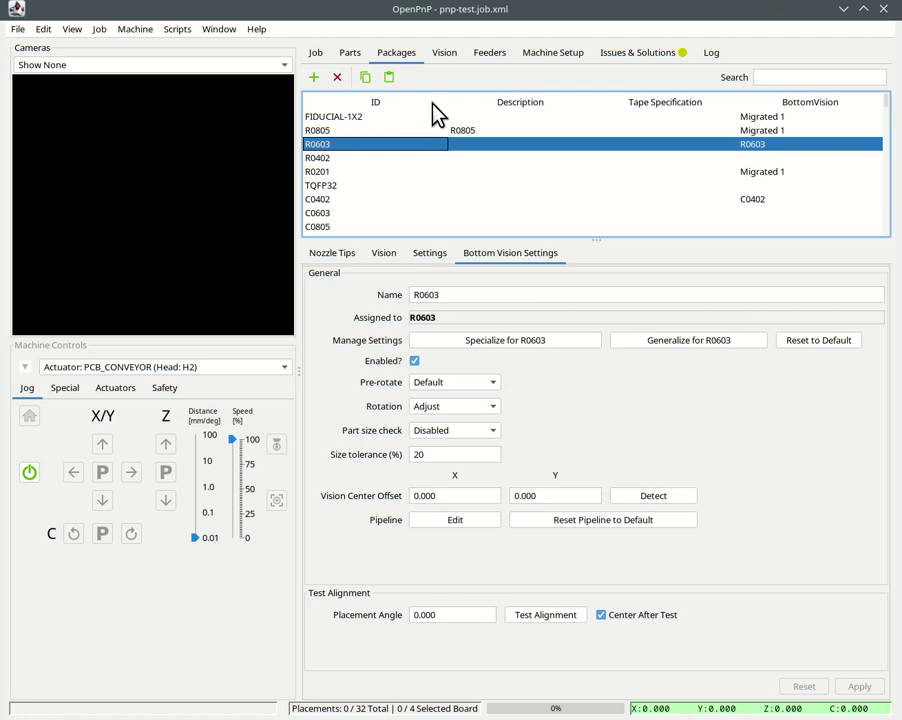
left_click(450, 58)
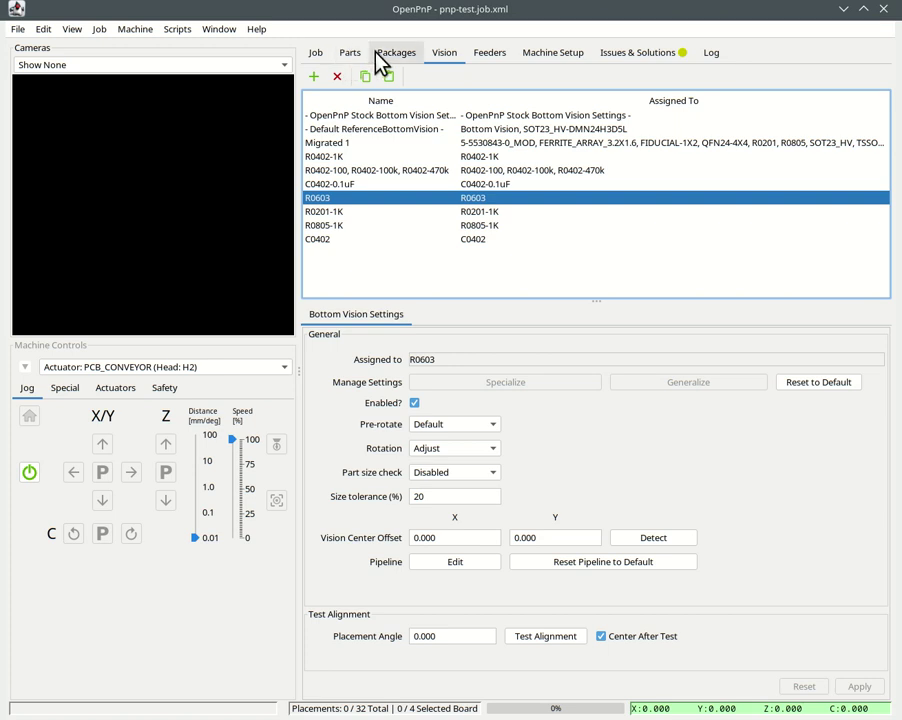
Step: Review the bottom vision assignments across the vision settings list, the package table and the parts table
left_click(446, 58)
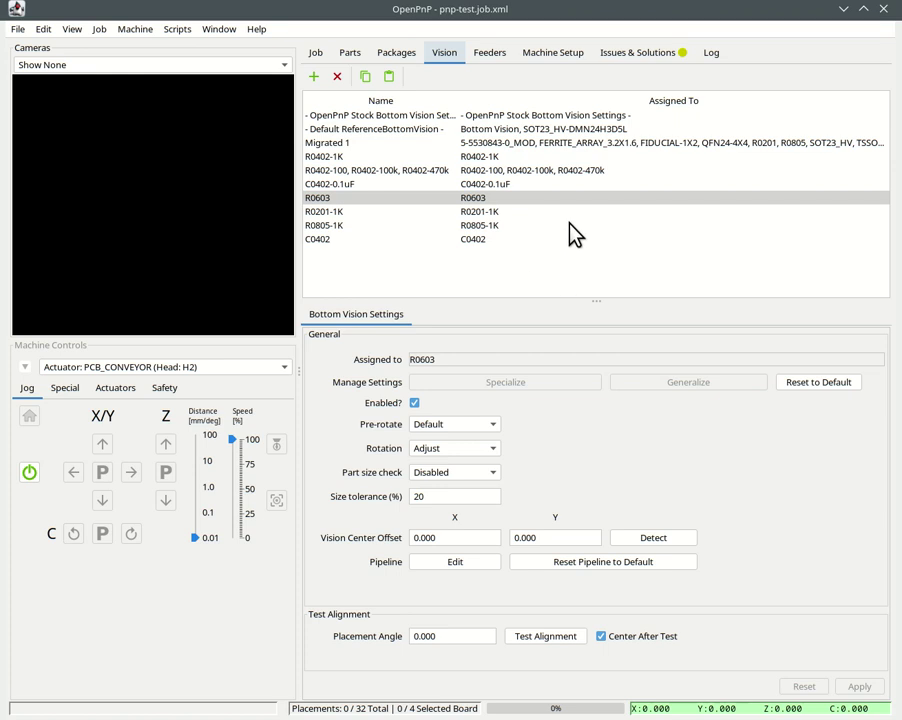
left_click(398, 58)
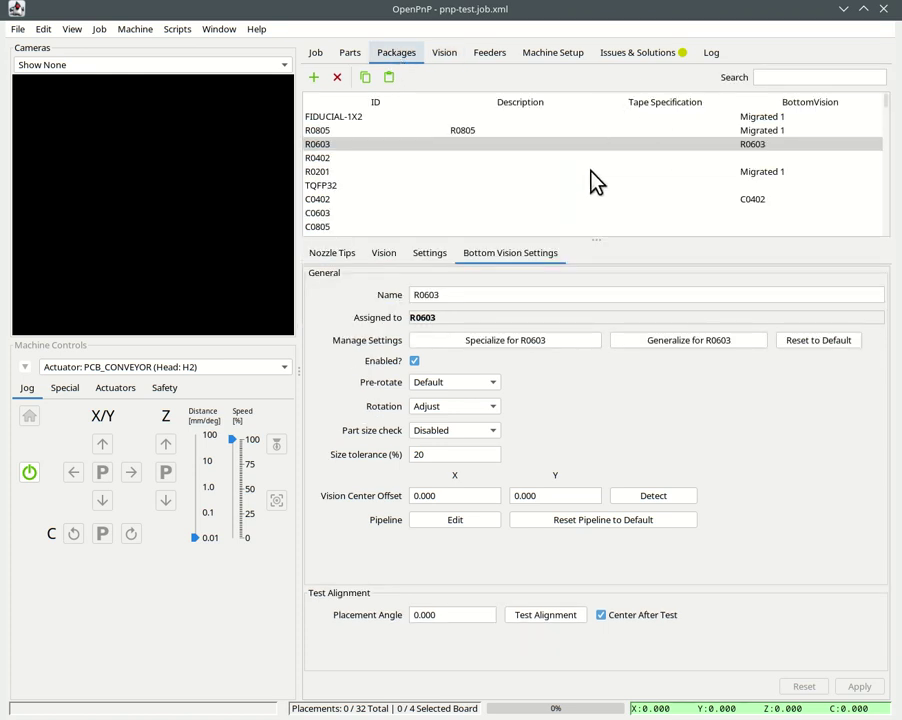
left_click(350, 55)
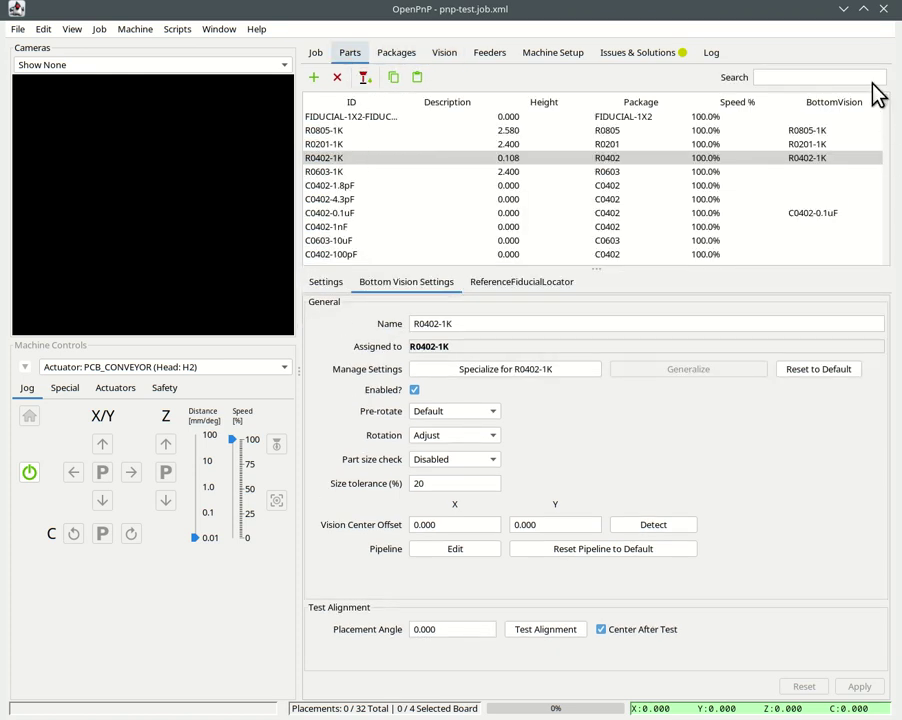